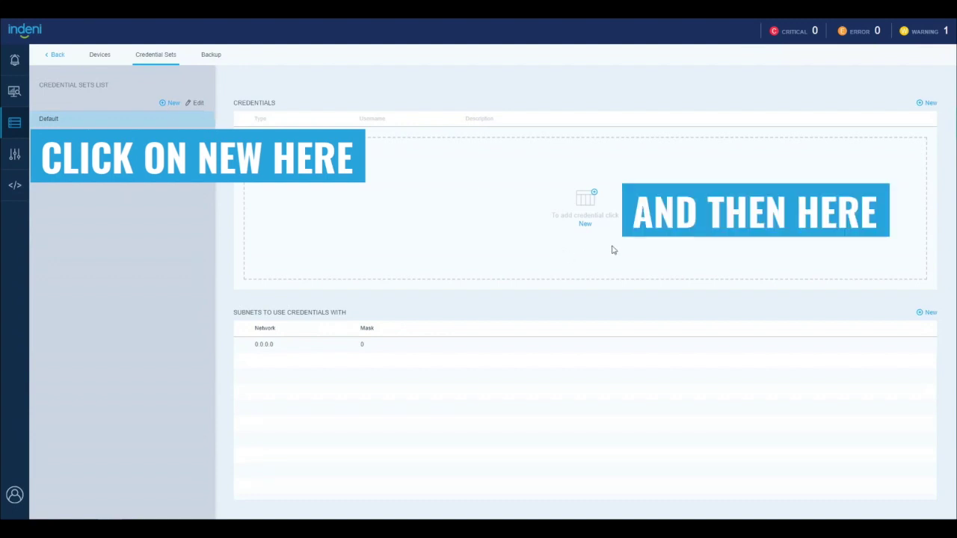
Start a new credential in the Default set and keep the Username + Password type
left_click(585, 225)
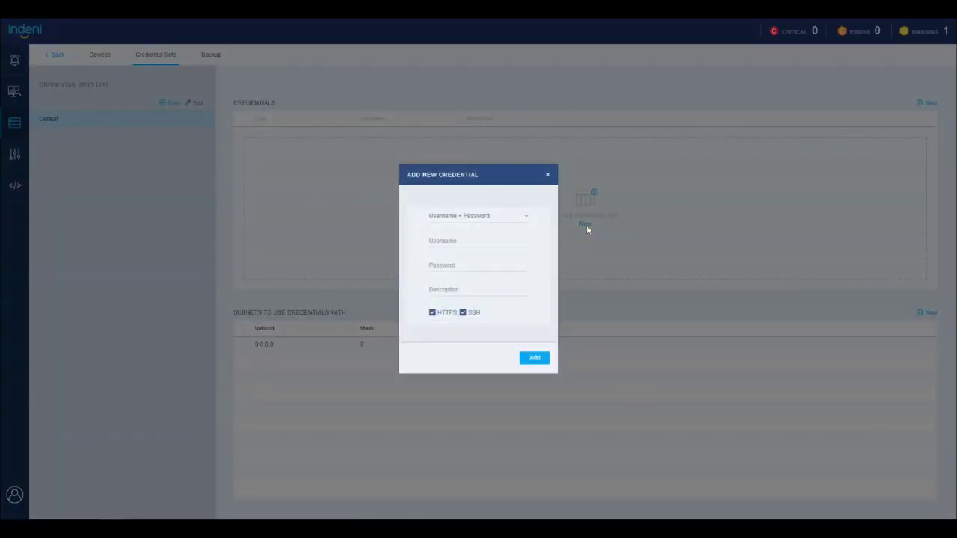
left_click(526, 219)
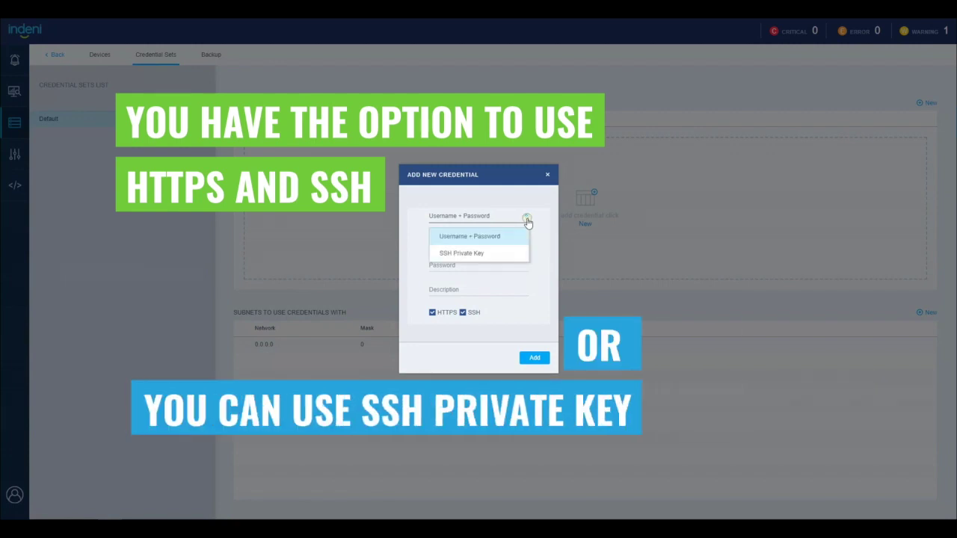
left_click(472, 251)
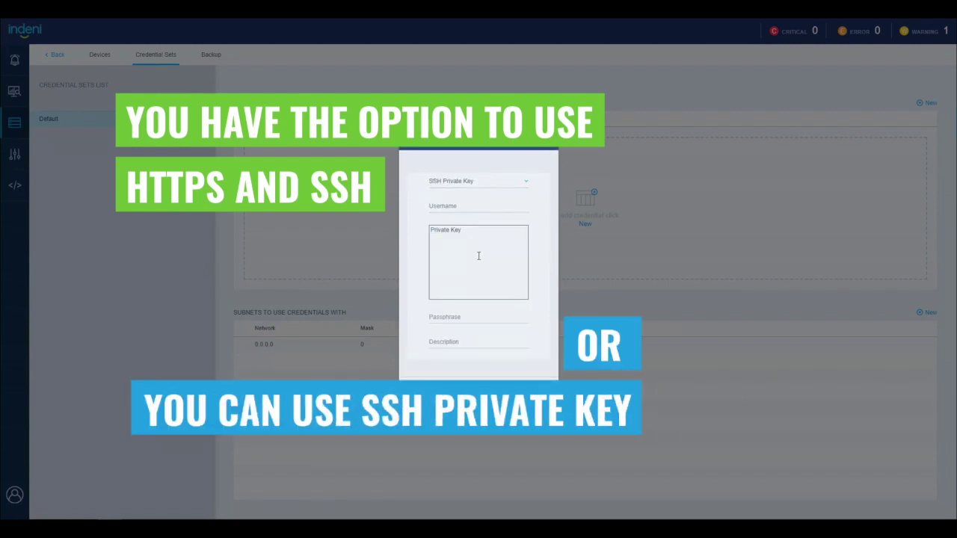
left_click(525, 183)
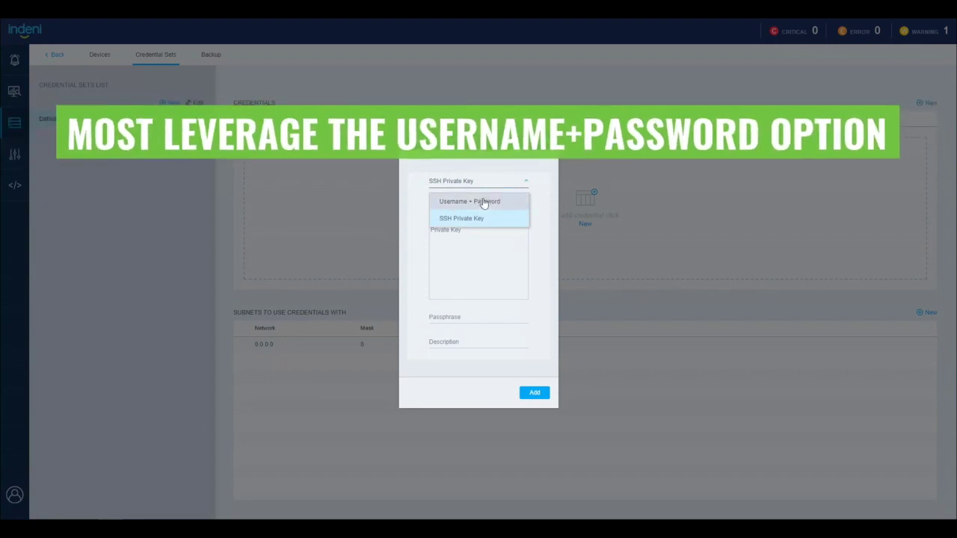
left_click(484, 204)
Enter the username, password and description 'Video Documentation', and add it for HTTPS and SSH
left_click(467, 240)
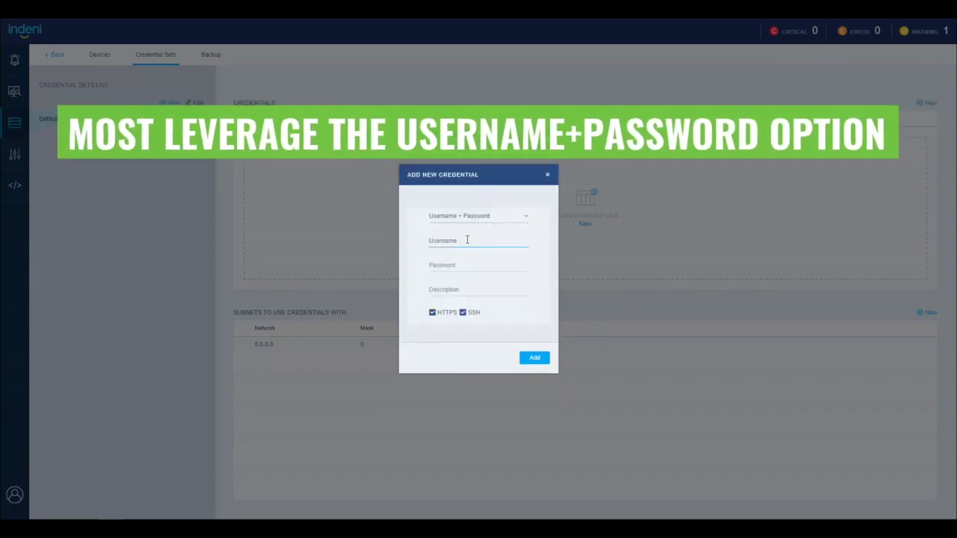
type("indeni")
key("Tab")
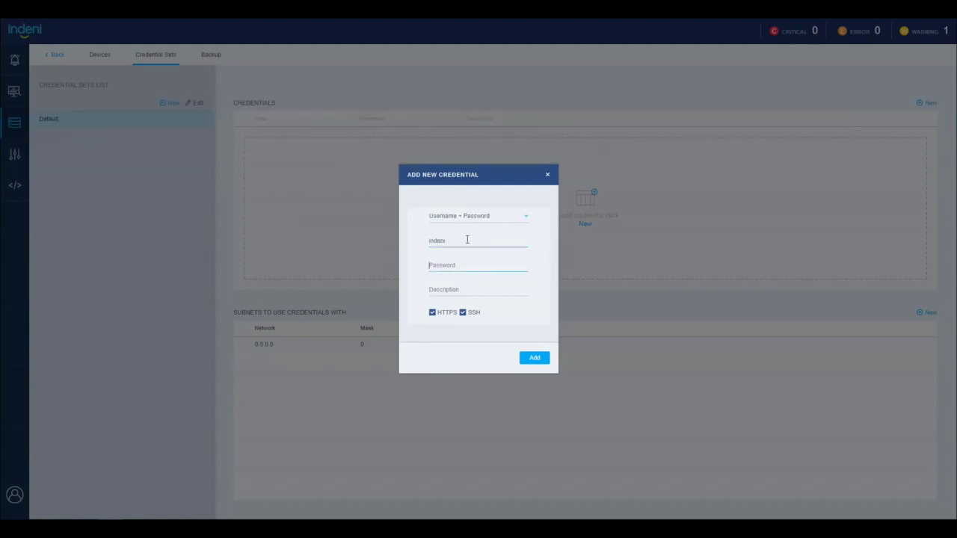
type("inde")
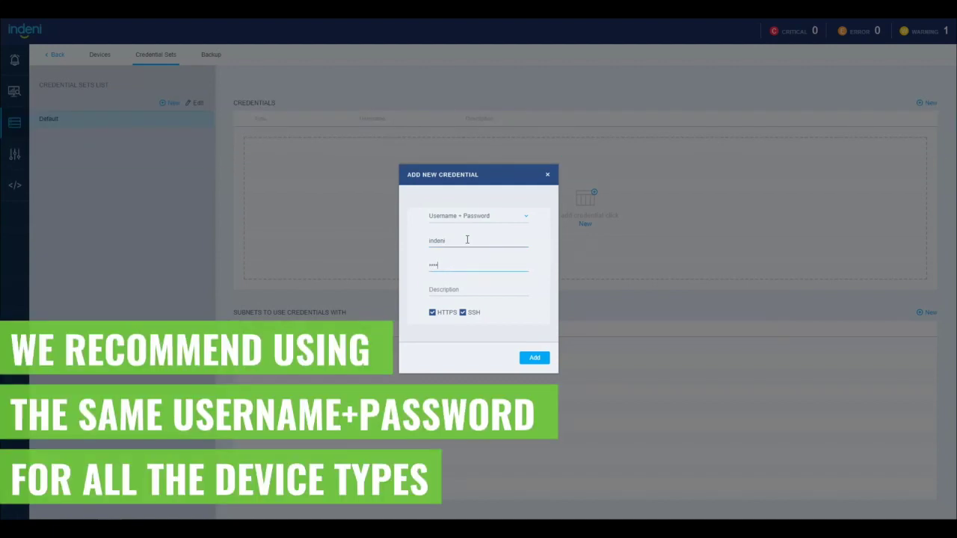
type("ni")
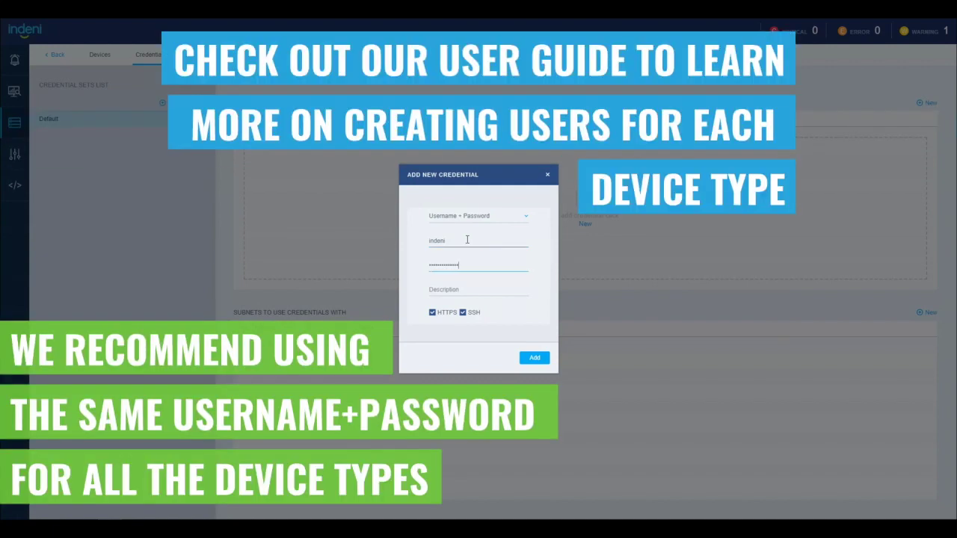
key("Tab")
type("Vide")
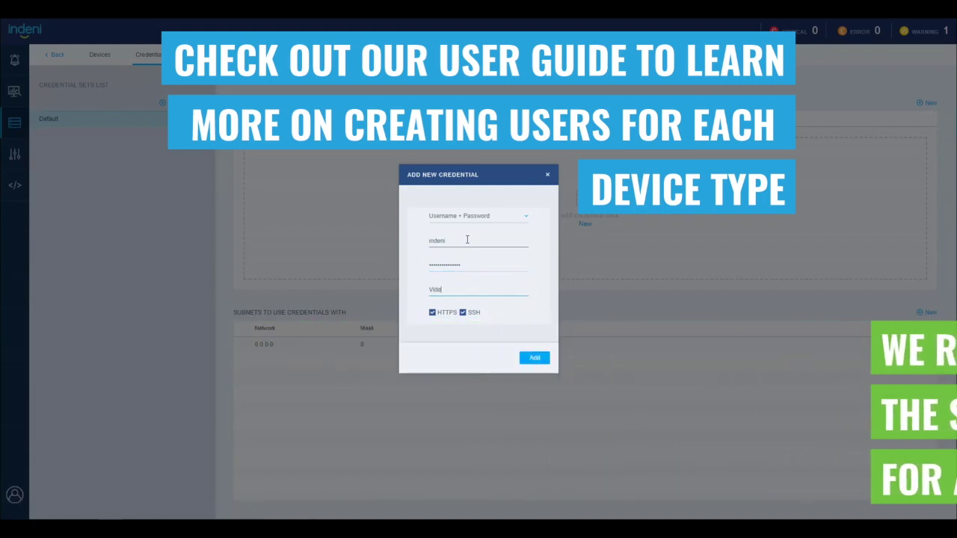
type("o C")
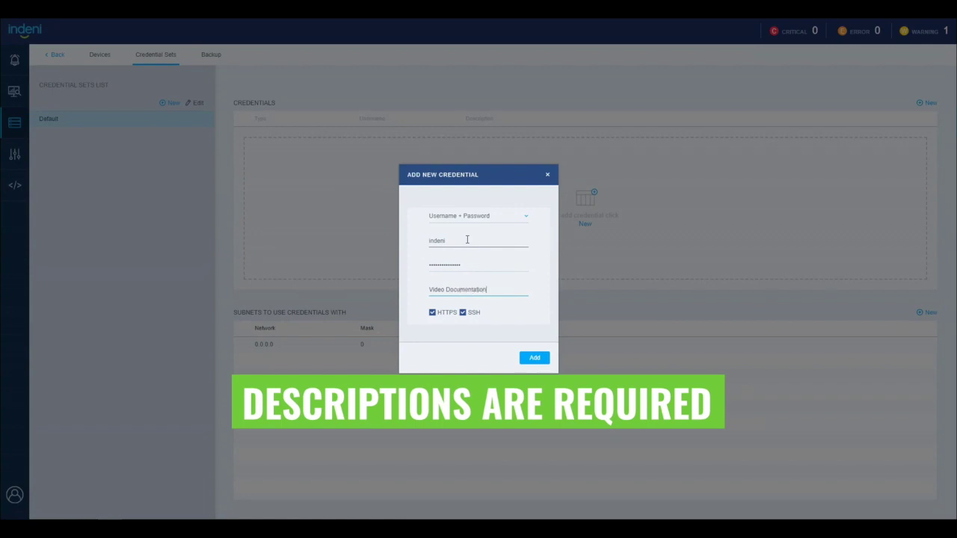
left_click(439, 327)
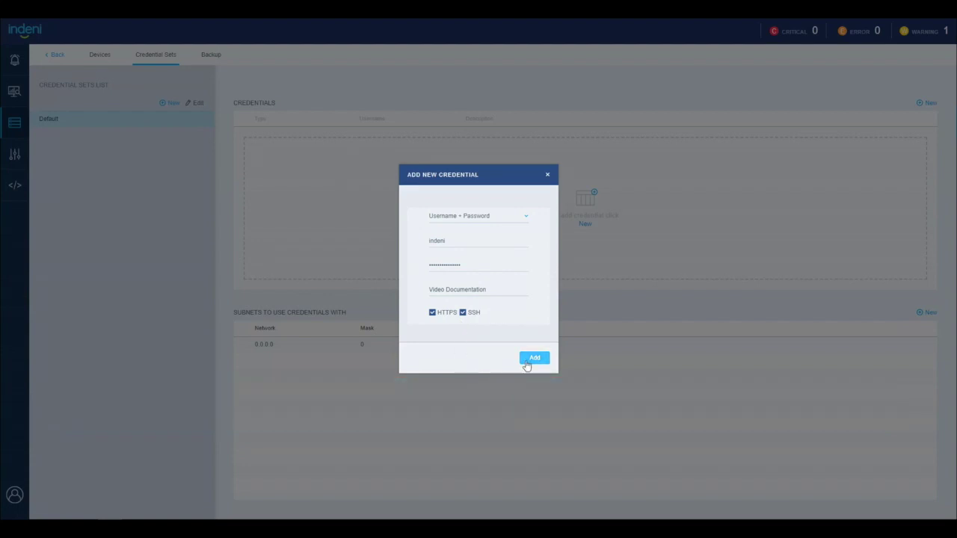
left_click(527, 362)
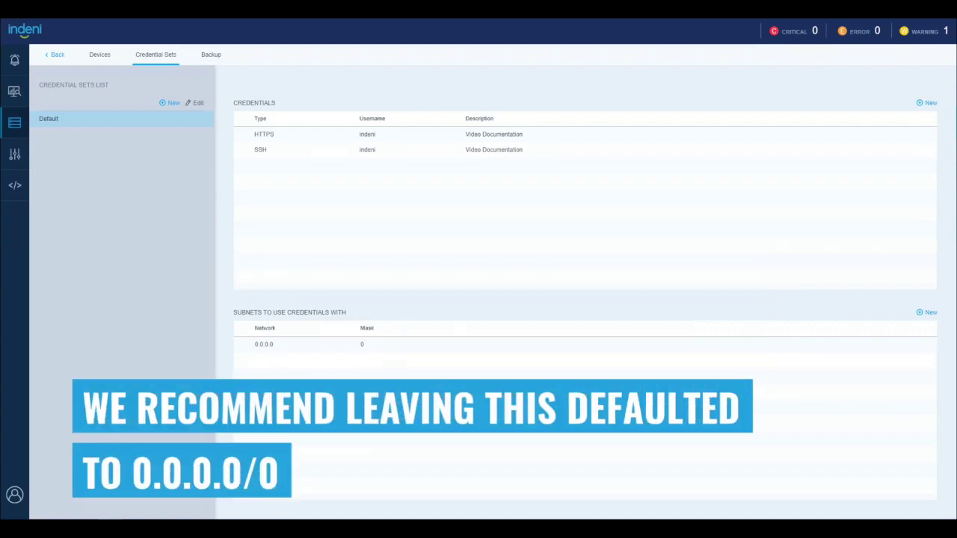
left_click(928, 314)
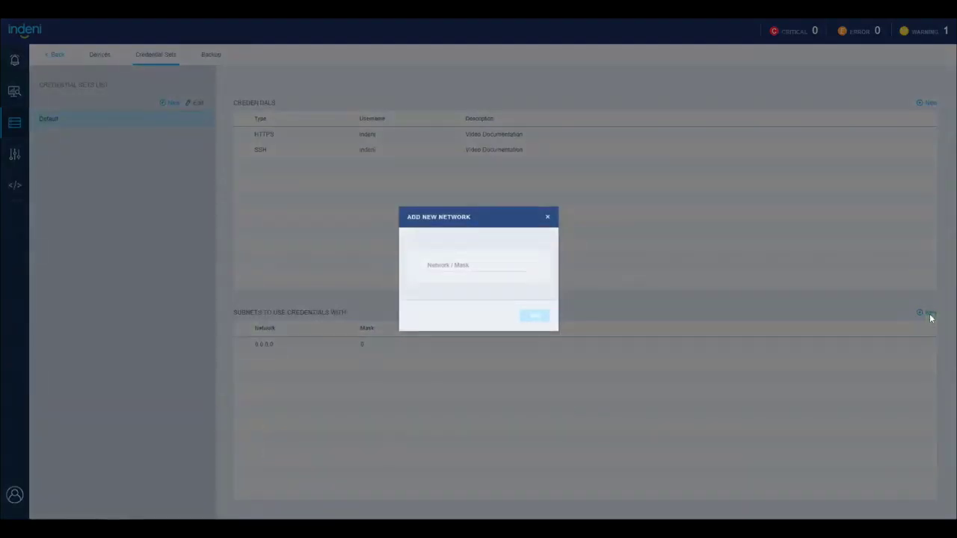
left_click(464, 265)
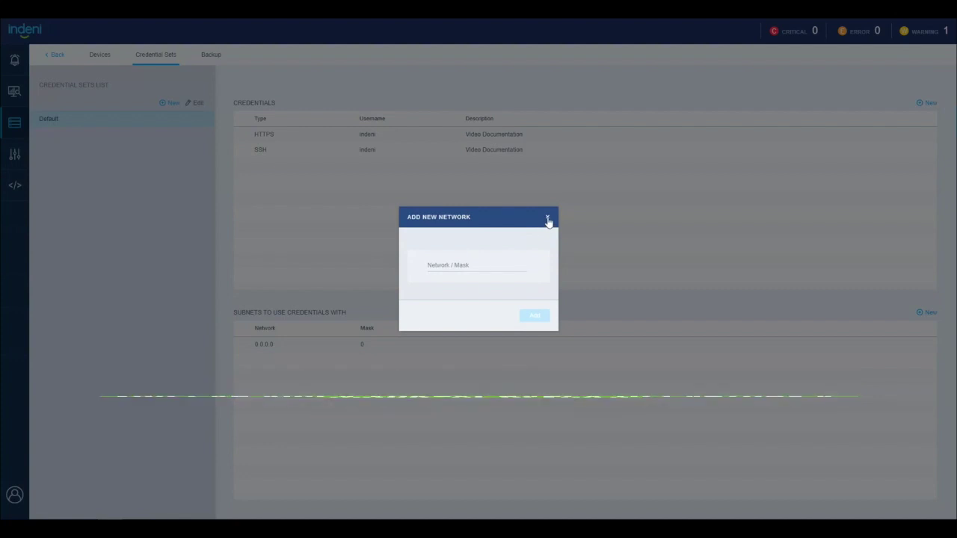
left_click(547, 220)
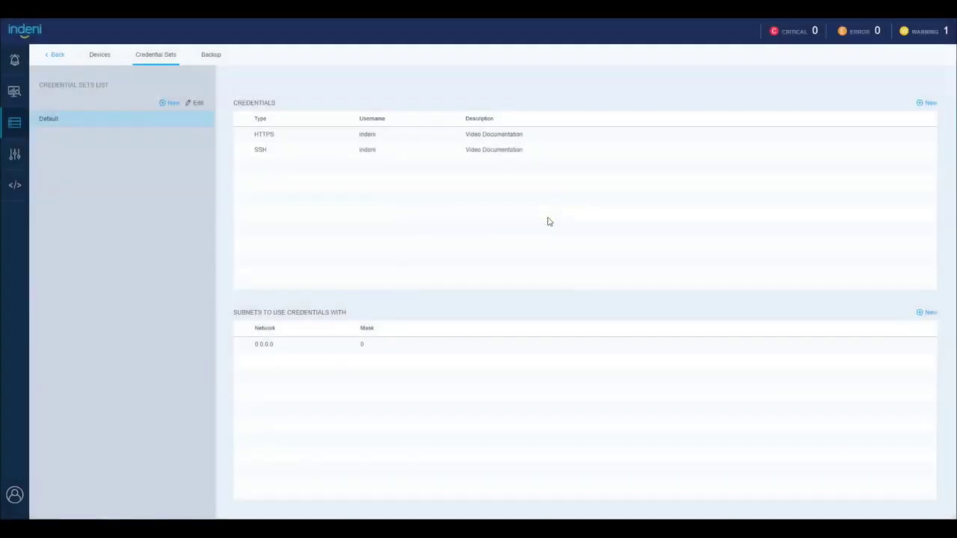
Edit the Default credential set's name to 'All Devices' and confirm it
left_click(197, 103)
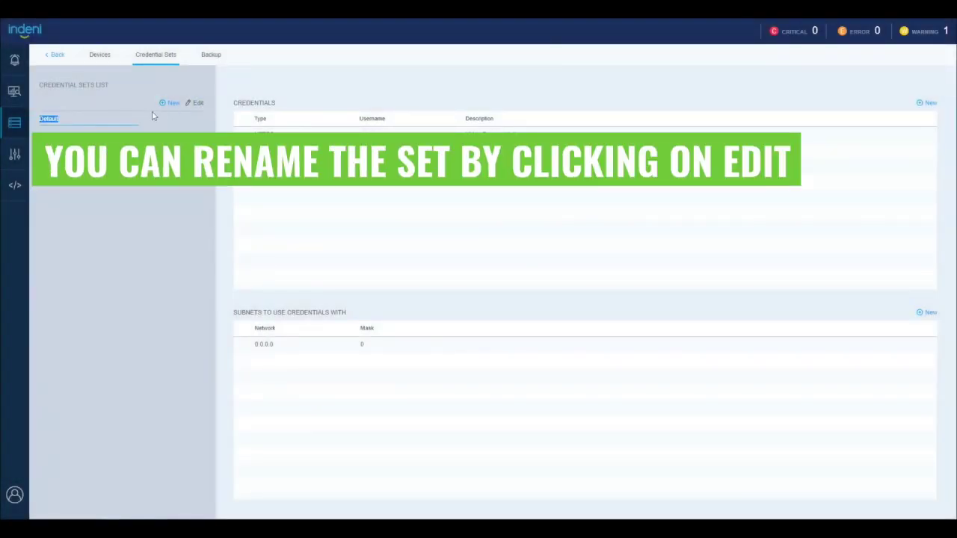
type("All Devices")
key("Return")
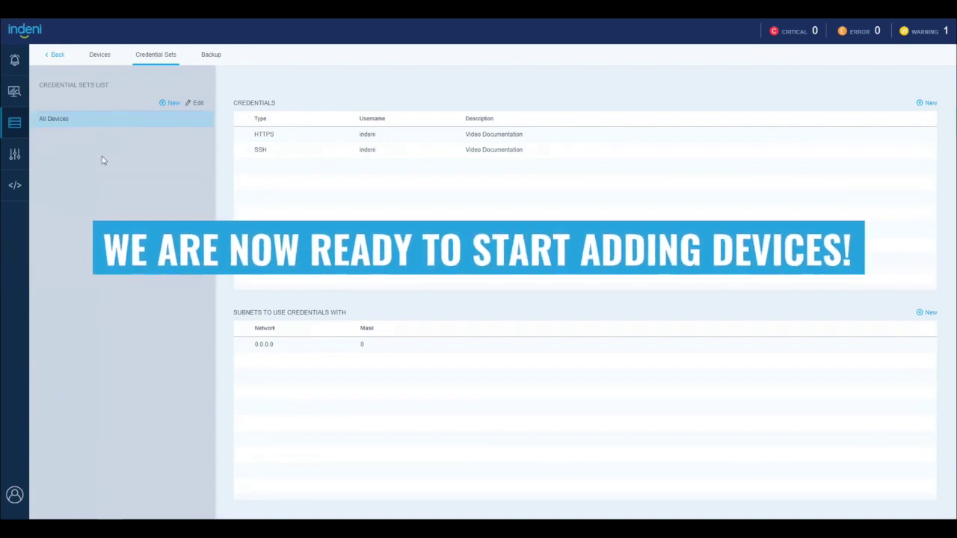
On the Devices page, open Add Device, add three blank rows, then remove all three
left_click(102, 56)
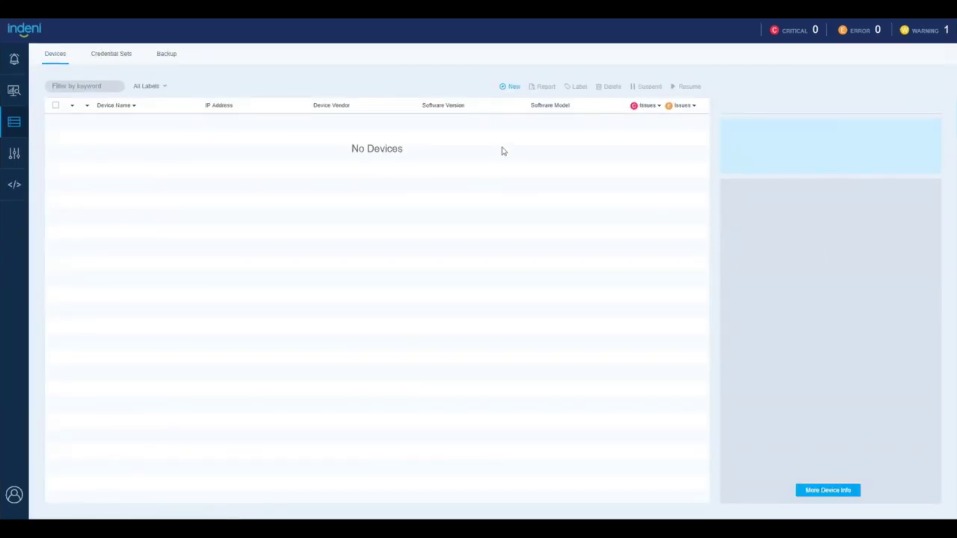
left_click(508, 87)
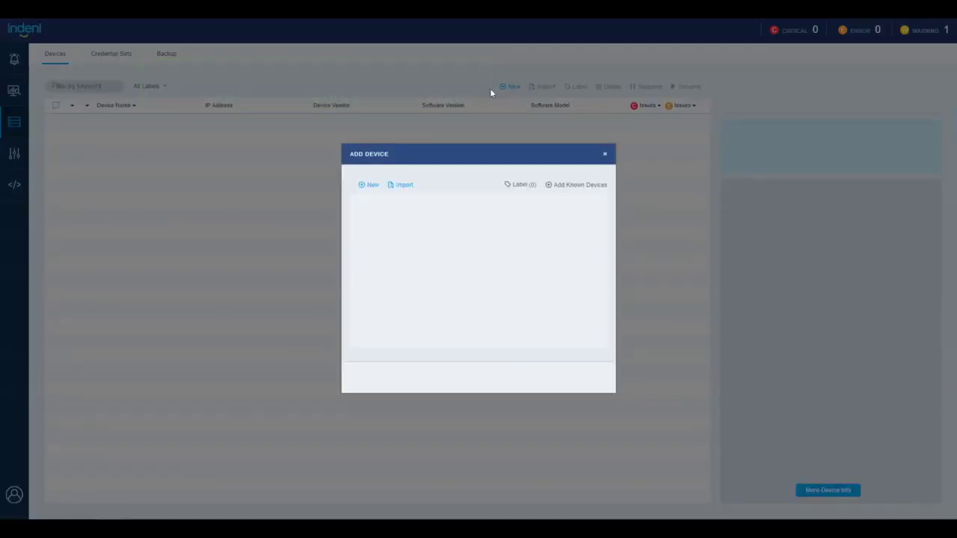
left_click(367, 191)
left_click(367, 191)
left_click(367, 192)
left_click(368, 254)
left_click(368, 231)
left_click(369, 209)
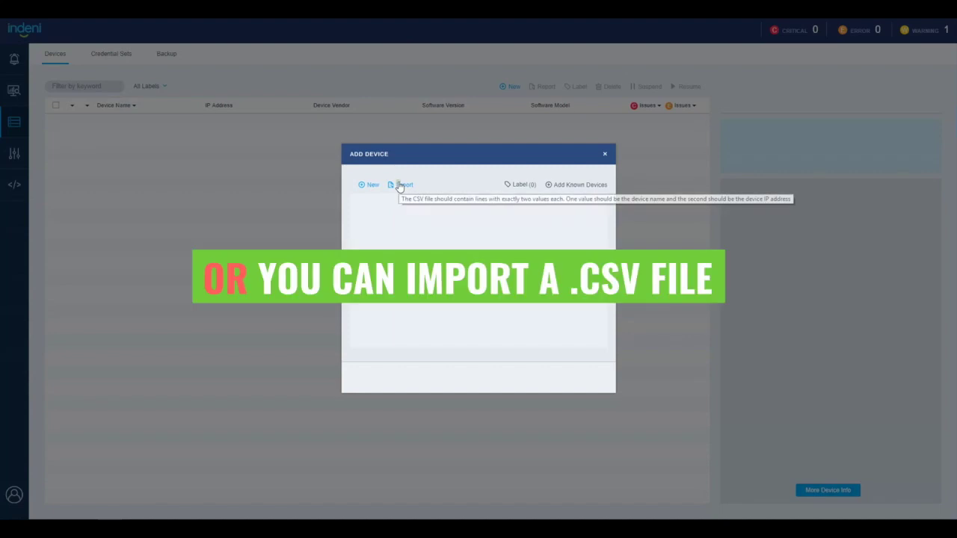
Import the F5, Cisco and Bluecoat device list from testing.csv
left_click(399, 186)
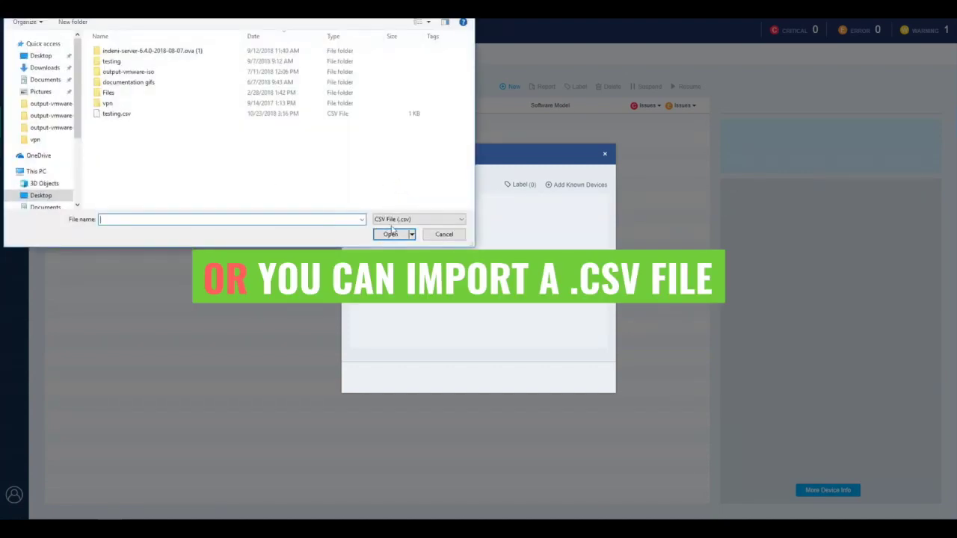
left_click(116, 114)
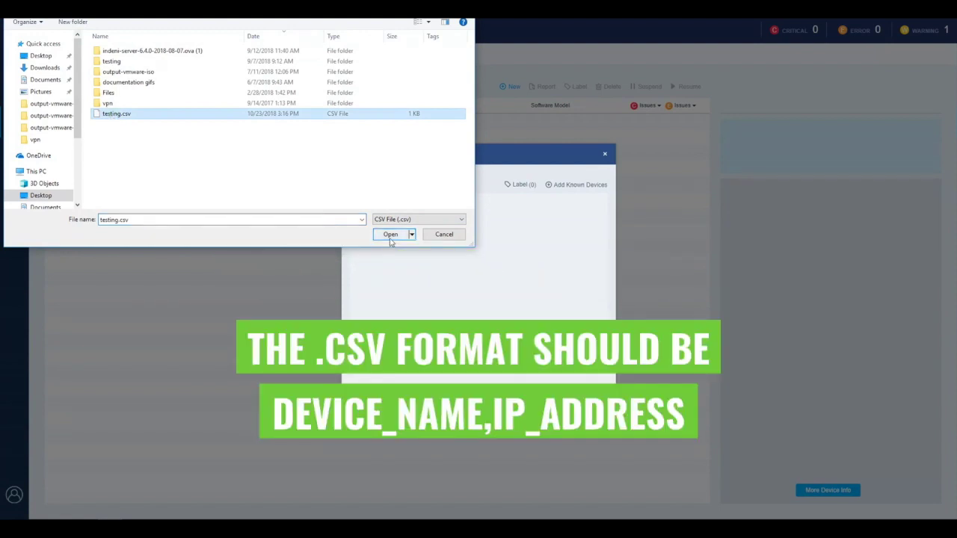
left_click(391, 234)
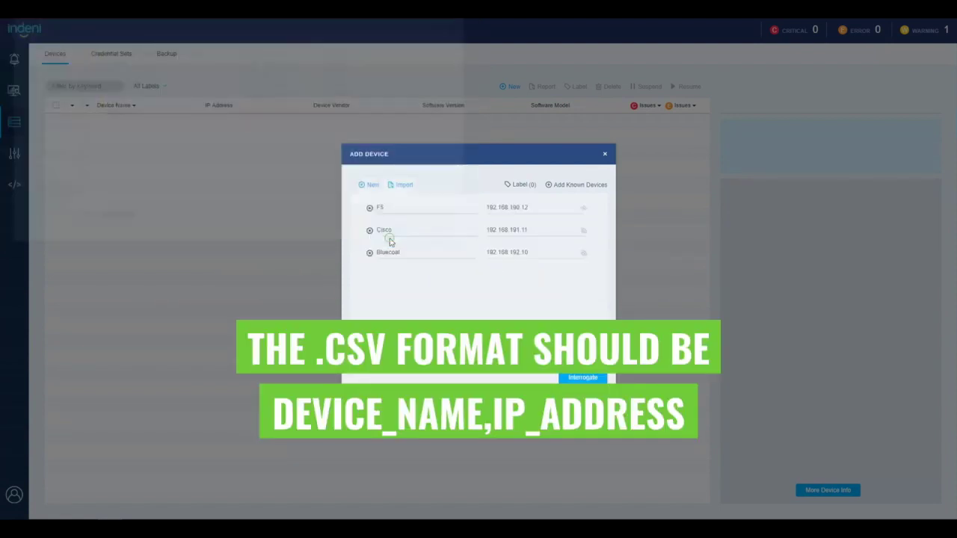
Add a new device row named 'Check Point' with IP address 192.168.192.20
left_click(369, 185)
left_click(407, 277)
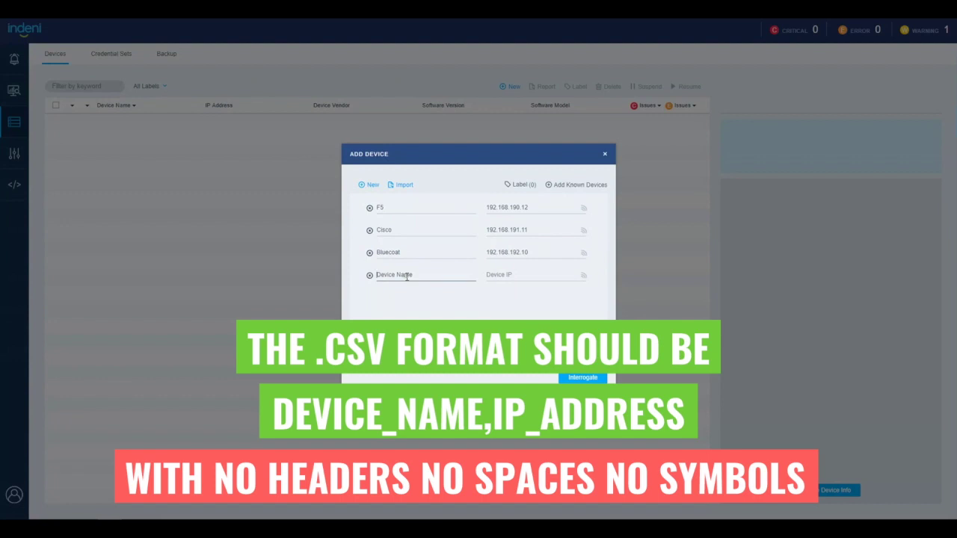
type("Check Poi")
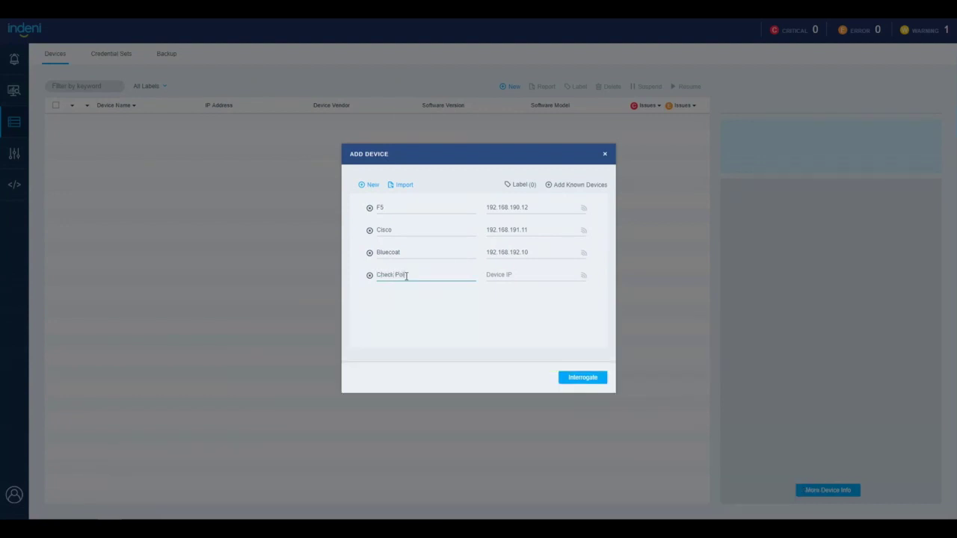
type("nt")
key("Tab")
type("1")
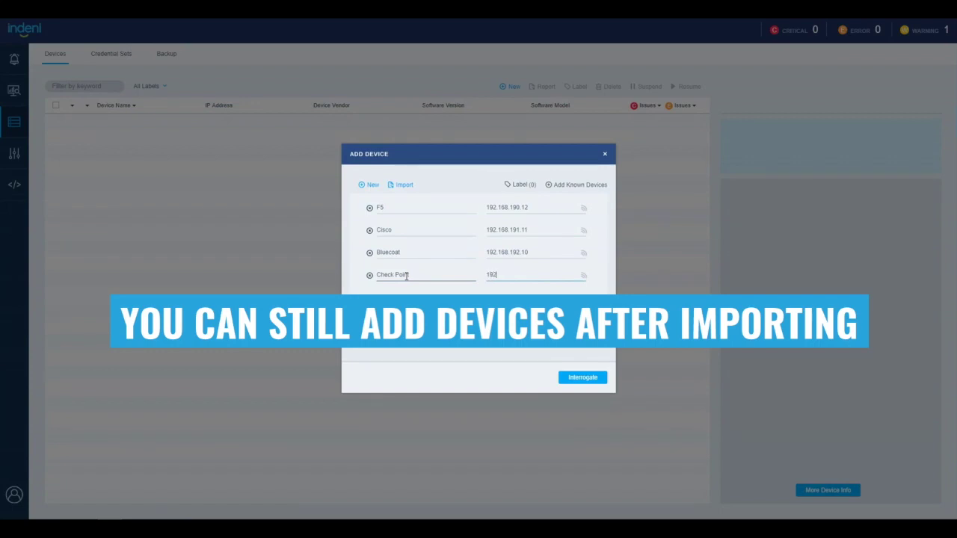
type("92.168.192.20")
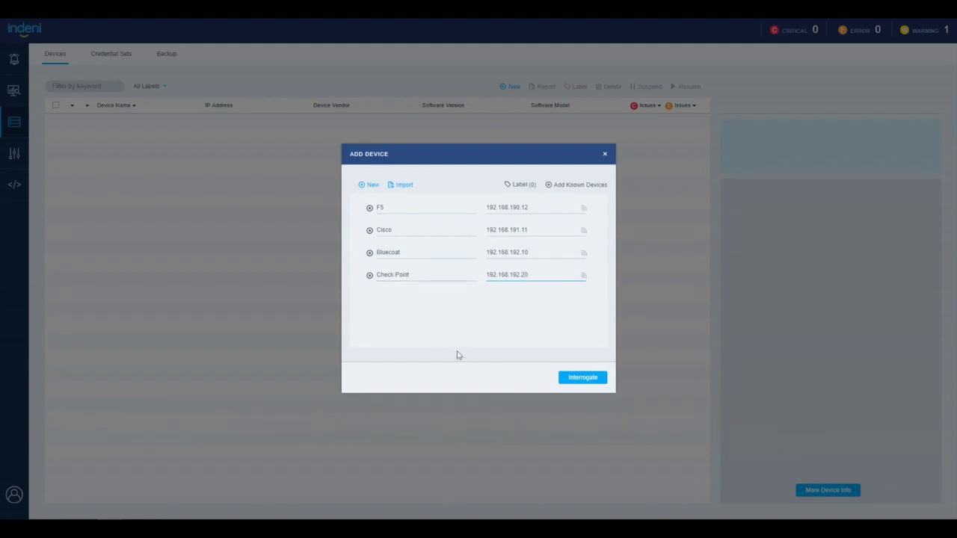
left_click(507, 387)
Fix the name error by removing the space to make 'CheckPoint', and interrogate all four devices
left_click(566, 382)
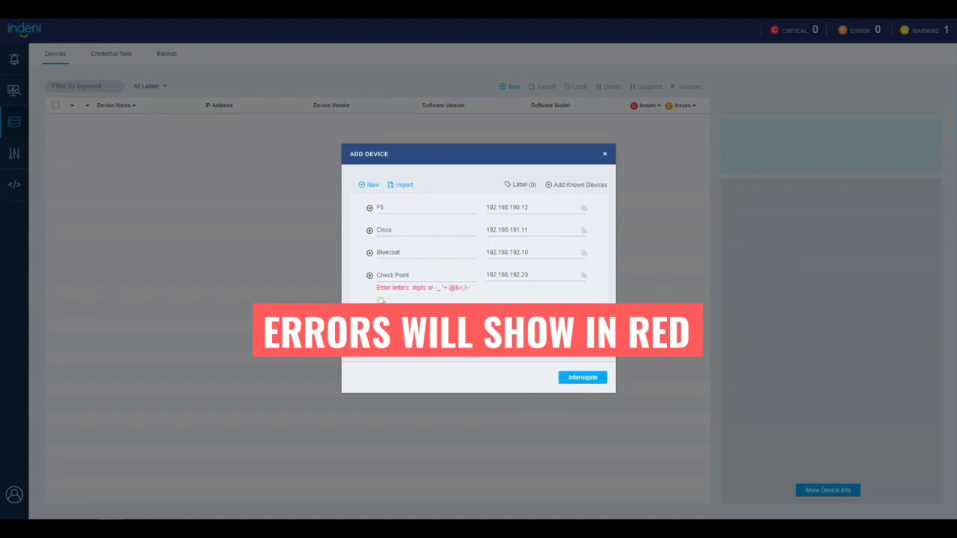
left_click(395, 275)
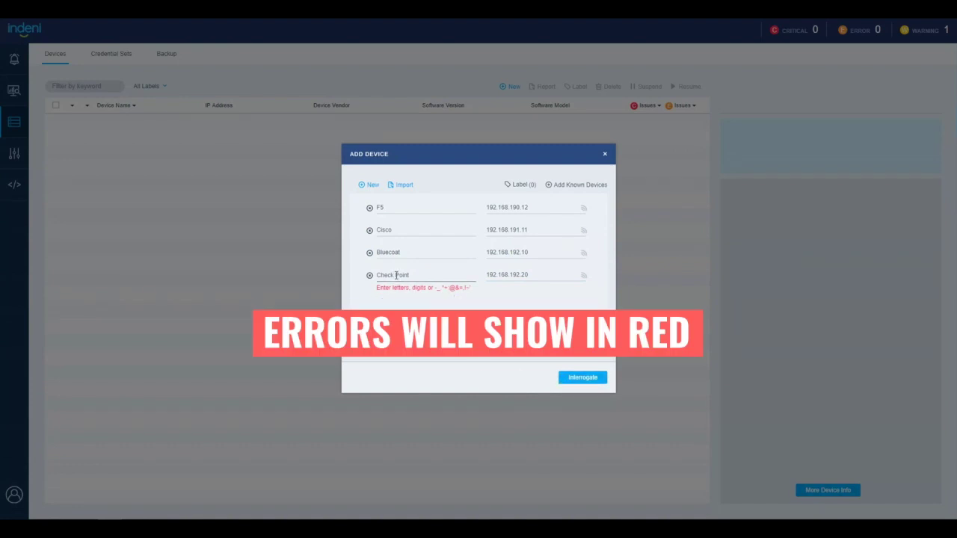
key("BackSpace")
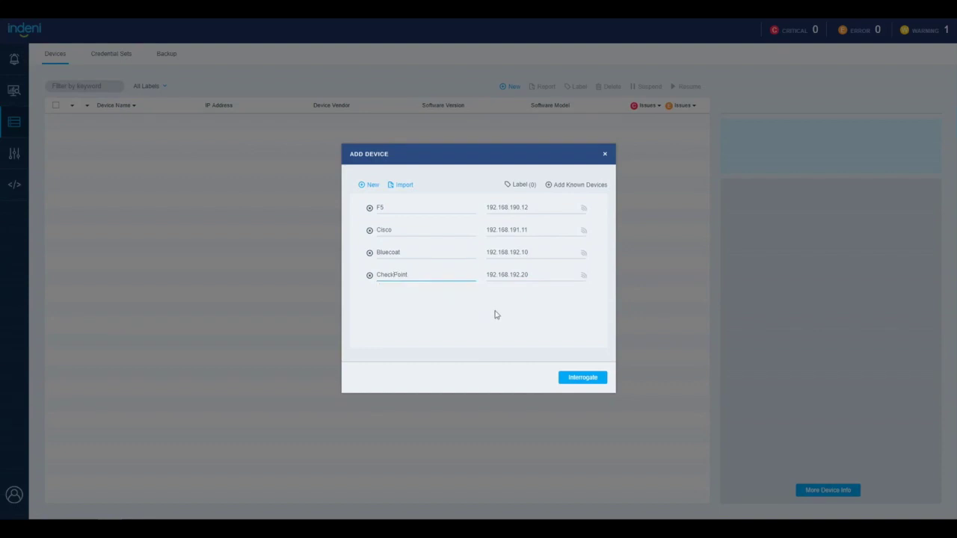
left_click(567, 384)
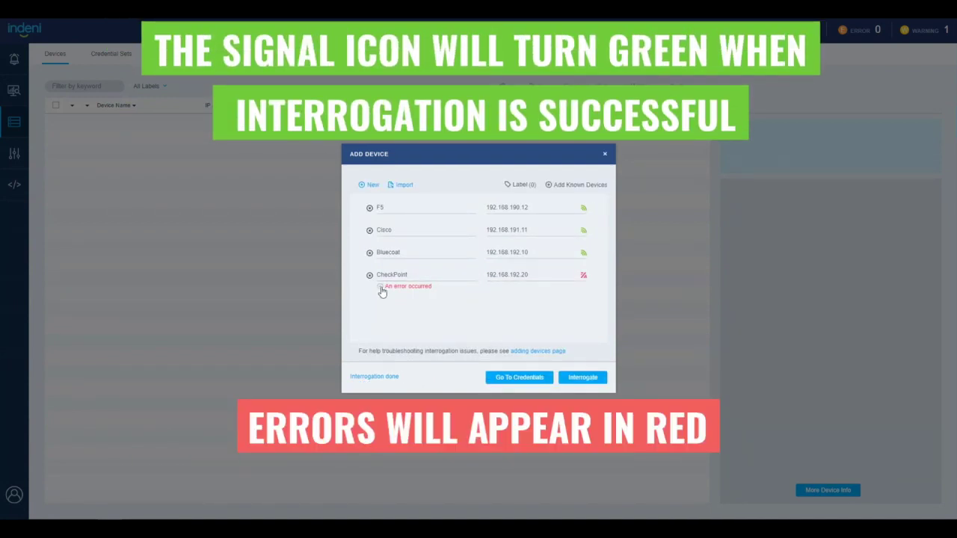
Review the CheckPoint error details, remove that device, and save F5, Cisco and Bluecoat
left_click(380, 289)
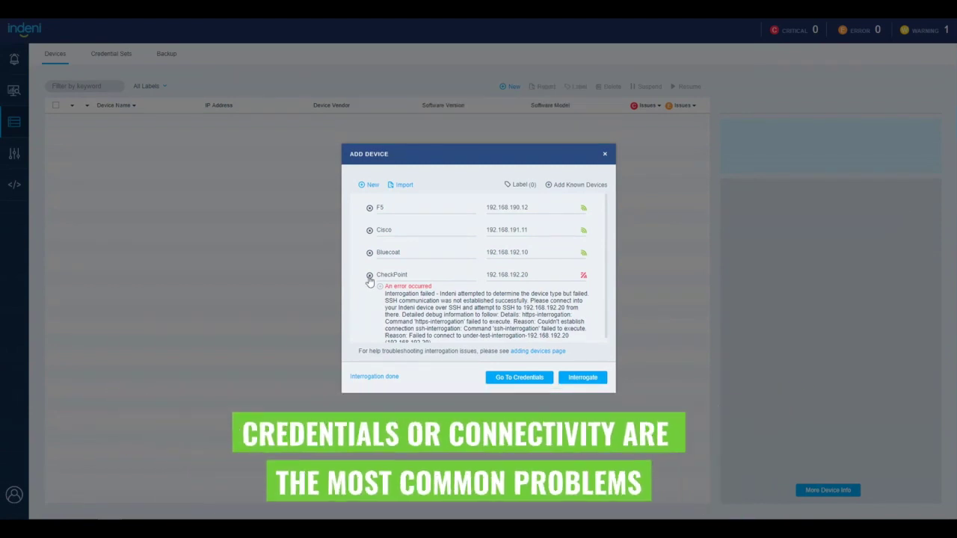
left_click(370, 276)
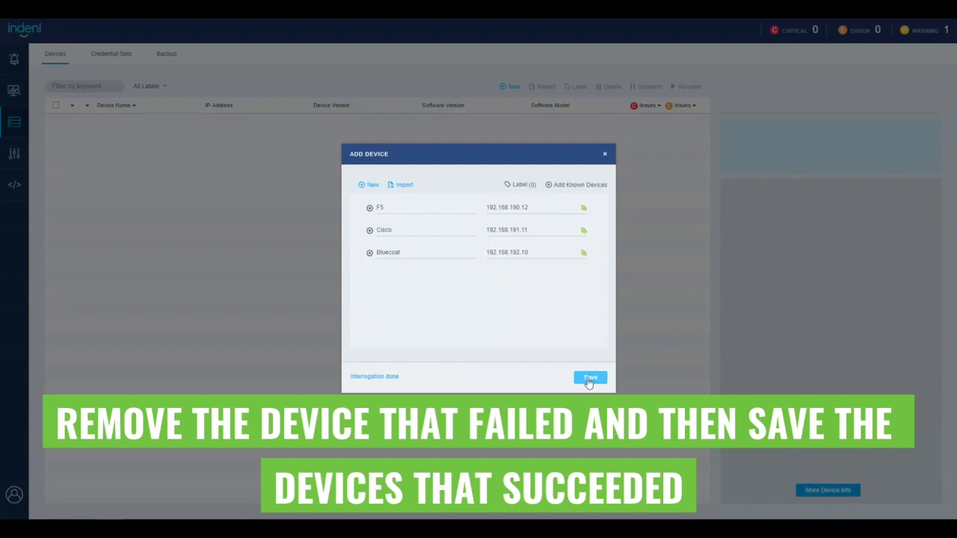
left_click(590, 378)
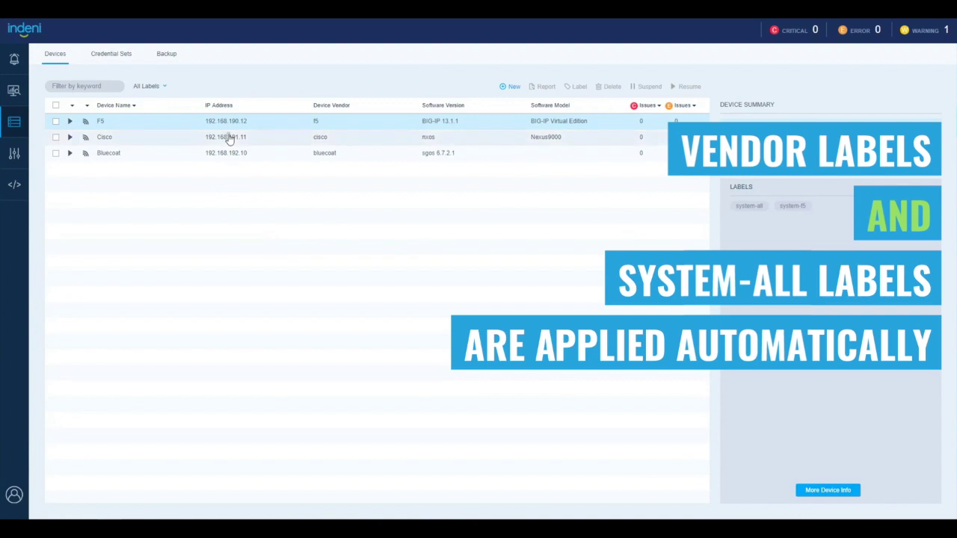
Review the Cisco and Bluecoat summaries, and Cisco's Spectre and Meltdown issue, then return to Devices
left_click(230, 140)
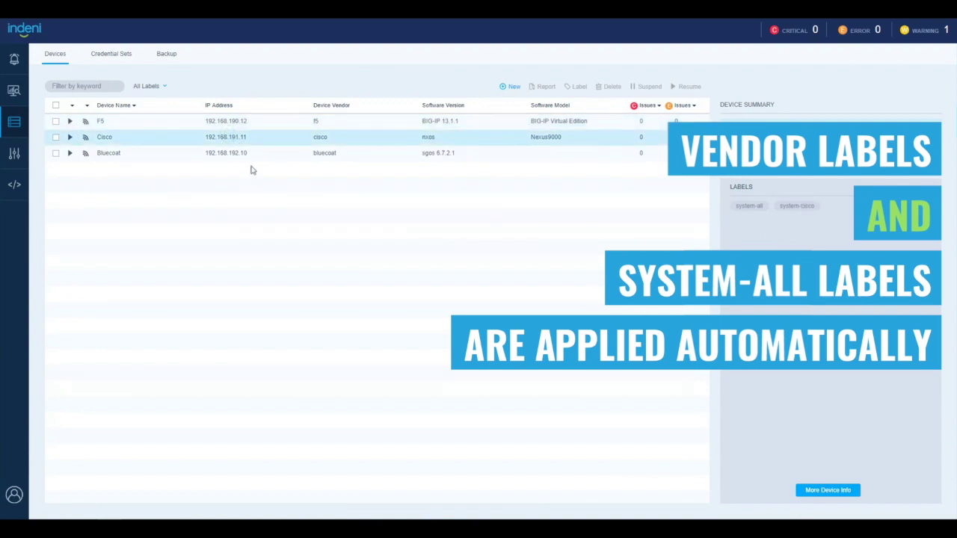
left_click(251, 155)
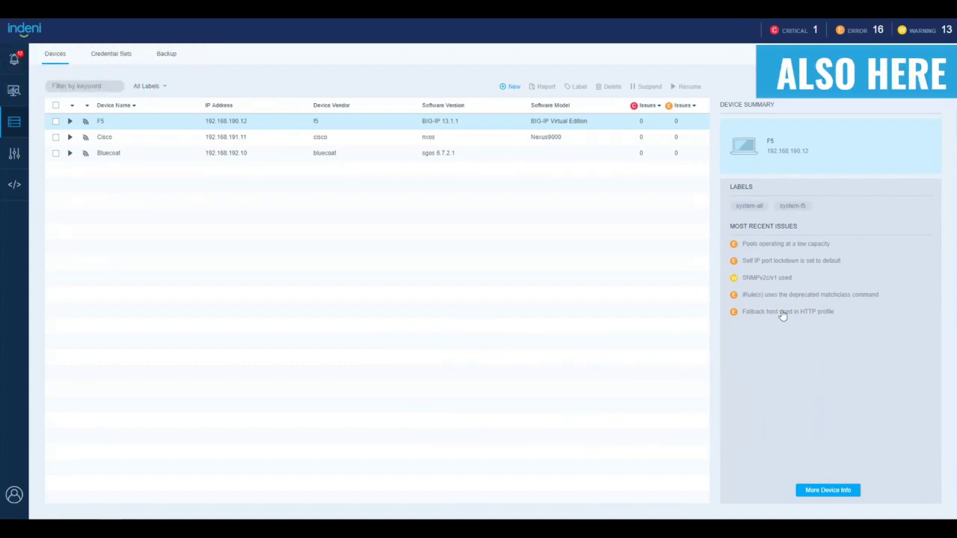
left_click(433, 142)
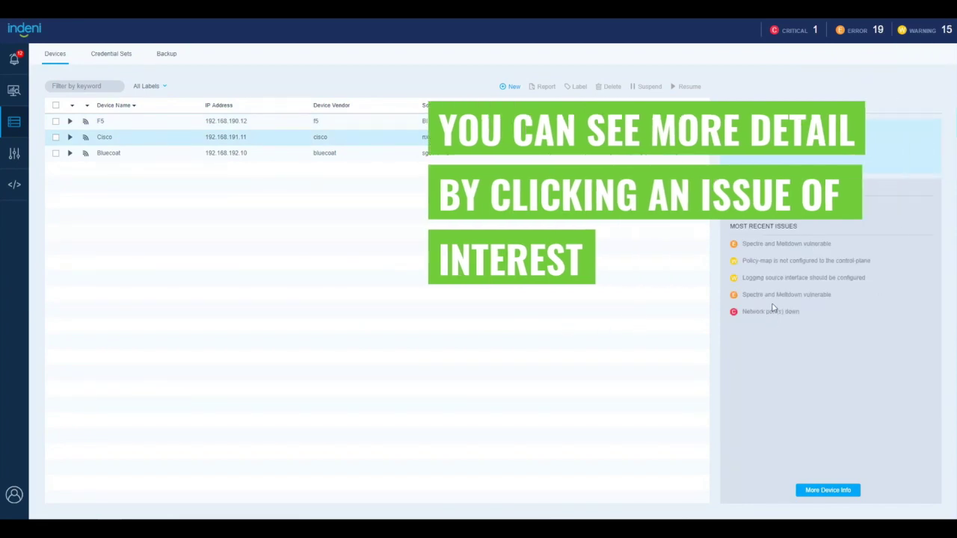
left_click(744, 295)
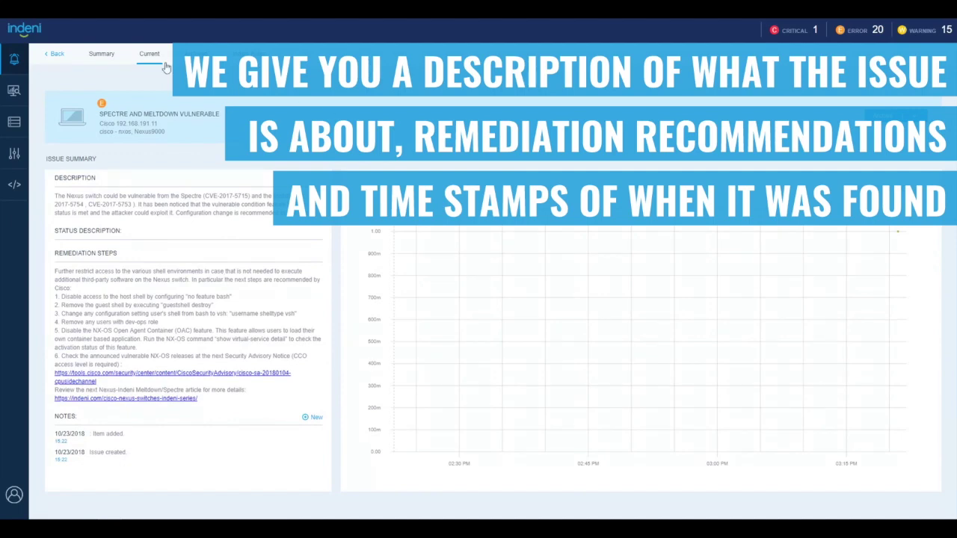
left_click(53, 56)
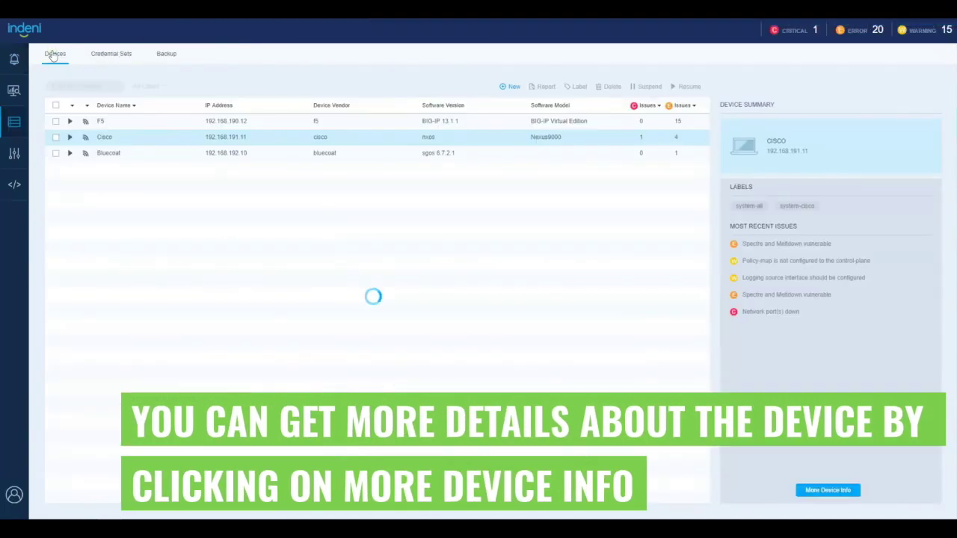
Check Cisco's memory and CPU usage, then sort the device list by issue count
left_click(826, 490)
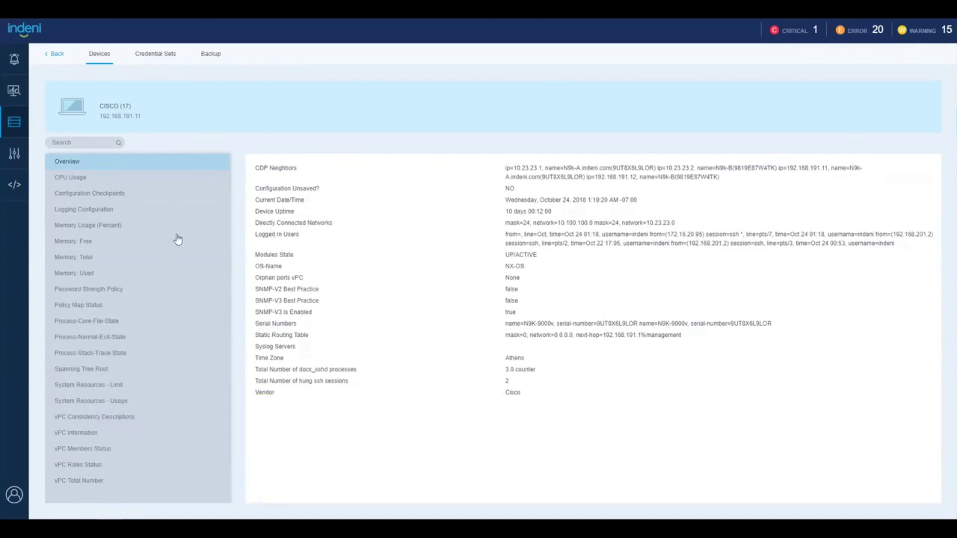
left_click(71, 225)
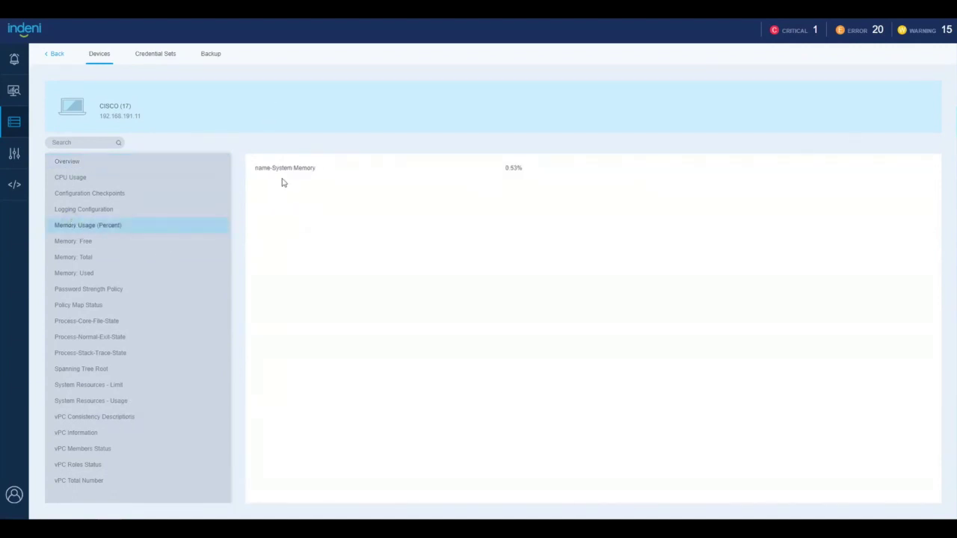
left_click(72, 177)
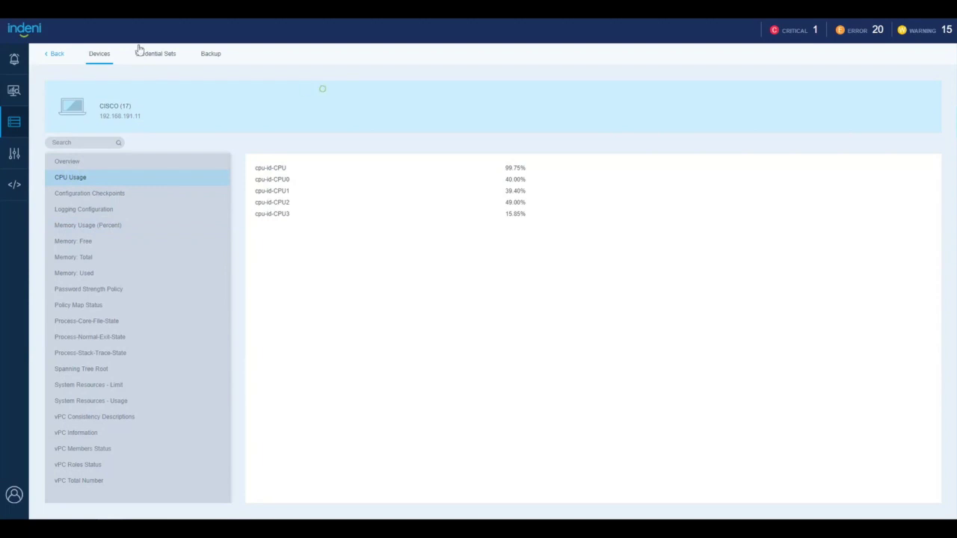
left_click(53, 53)
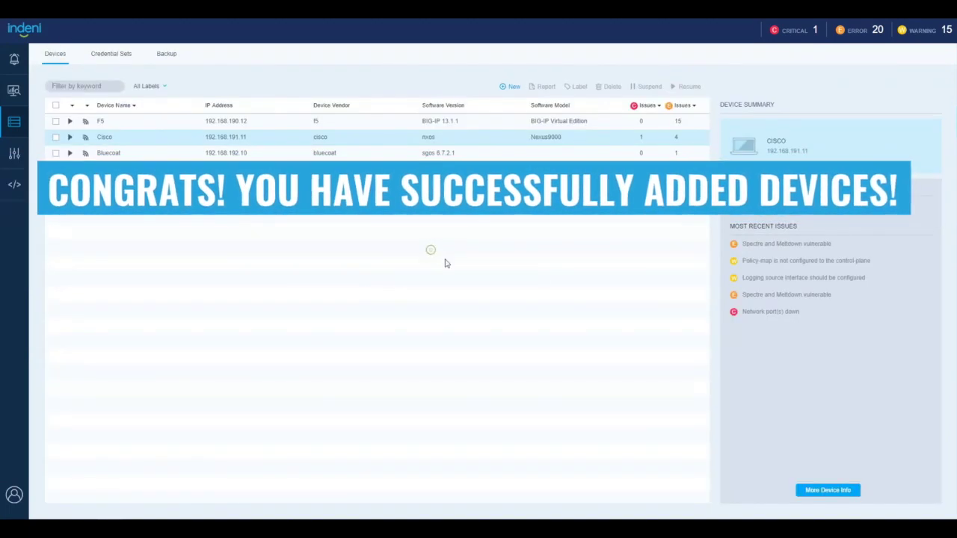
left_click(695, 106)
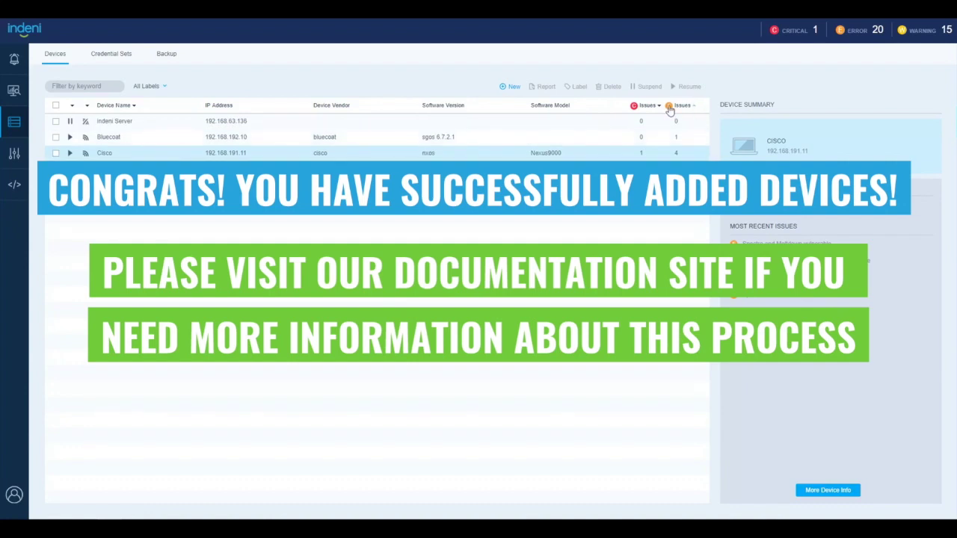